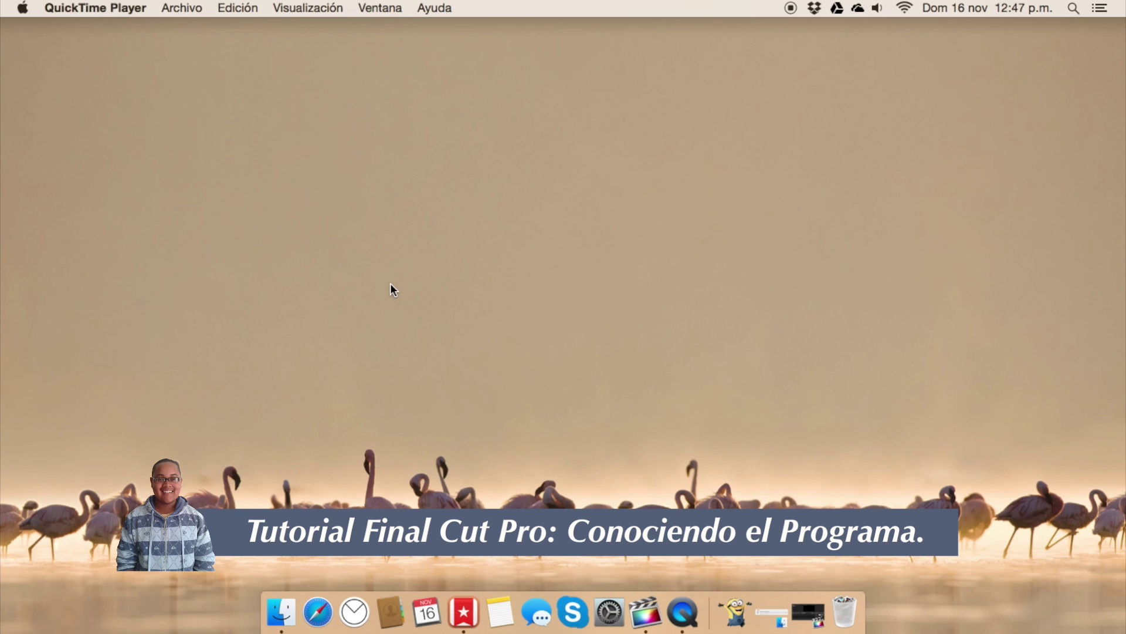
Launch Final Cut Pro from the Dock so the main library and untitled project appear.
{"action": "left_click", "coordinate": [646, 613]}
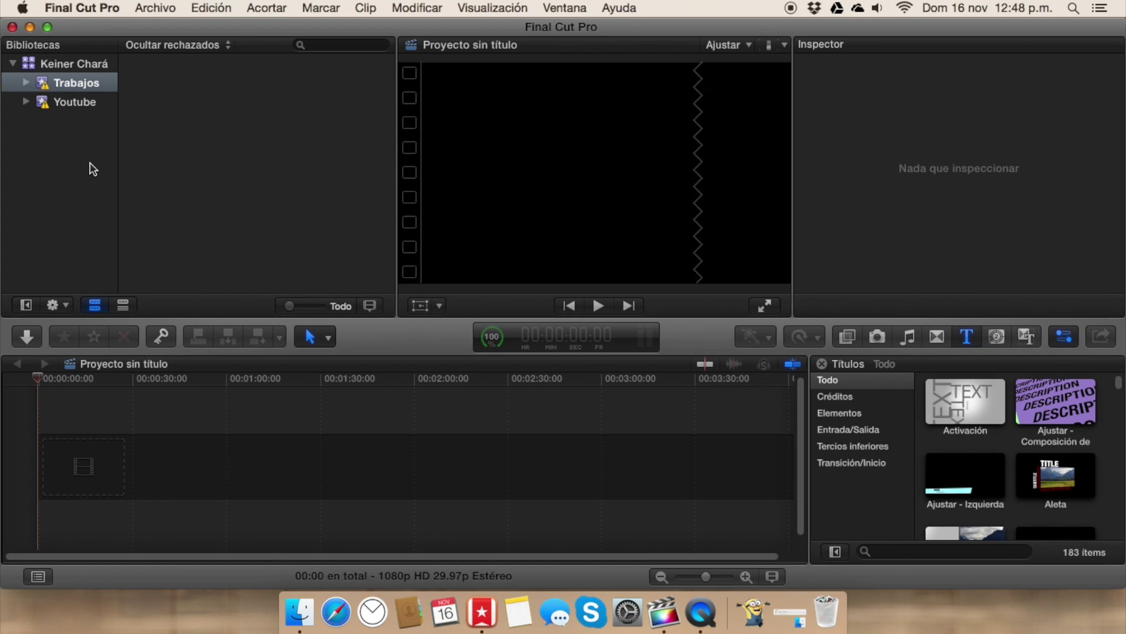
{"action": "left_click", "coordinate": [82, 65]}
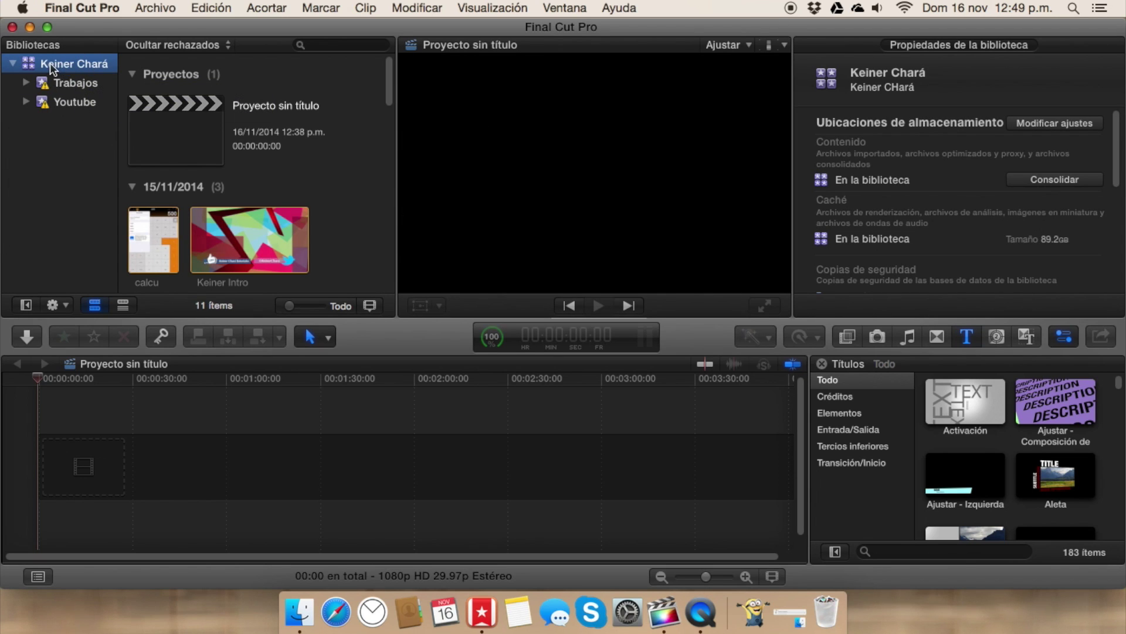
{"action": "left_click", "coordinate": [59, 83]}
{"action": "left_click", "coordinate": [64, 101]}
{"action": "left_click", "coordinate": [64, 82]}
{"action": "left_click", "coordinate": [68, 103]}
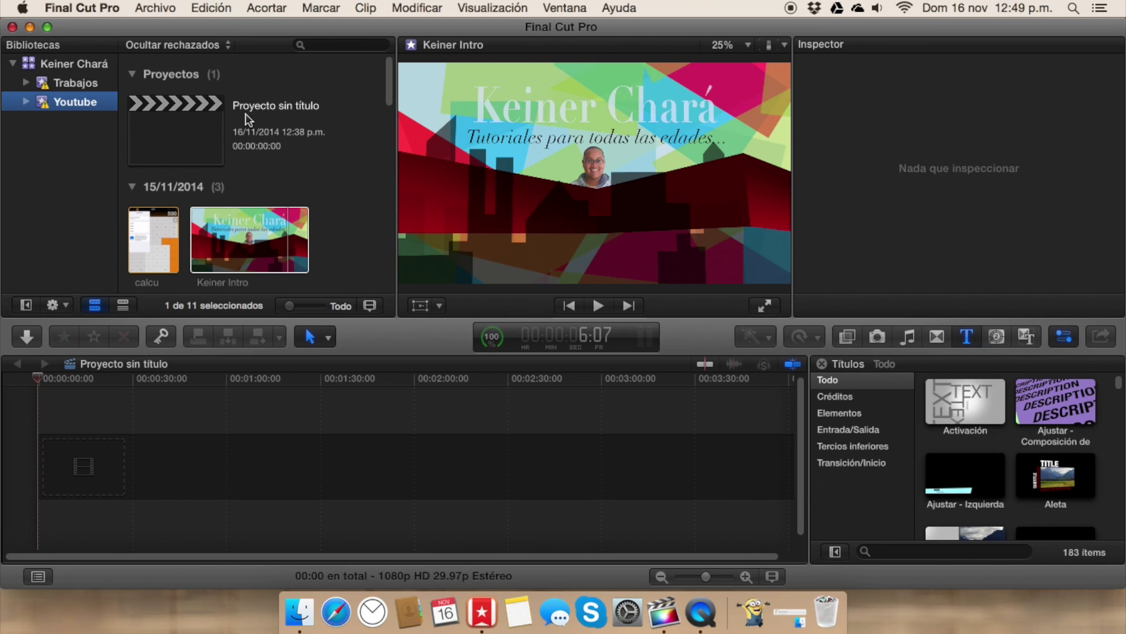
{"action": "scroll", "coordinate": [223, 123], "scroll_direction": "down", "scroll_amount": 3}
{"action": "scroll", "coordinate": [223, 129], "scroll_direction": "down", "scroll_amount": 3}
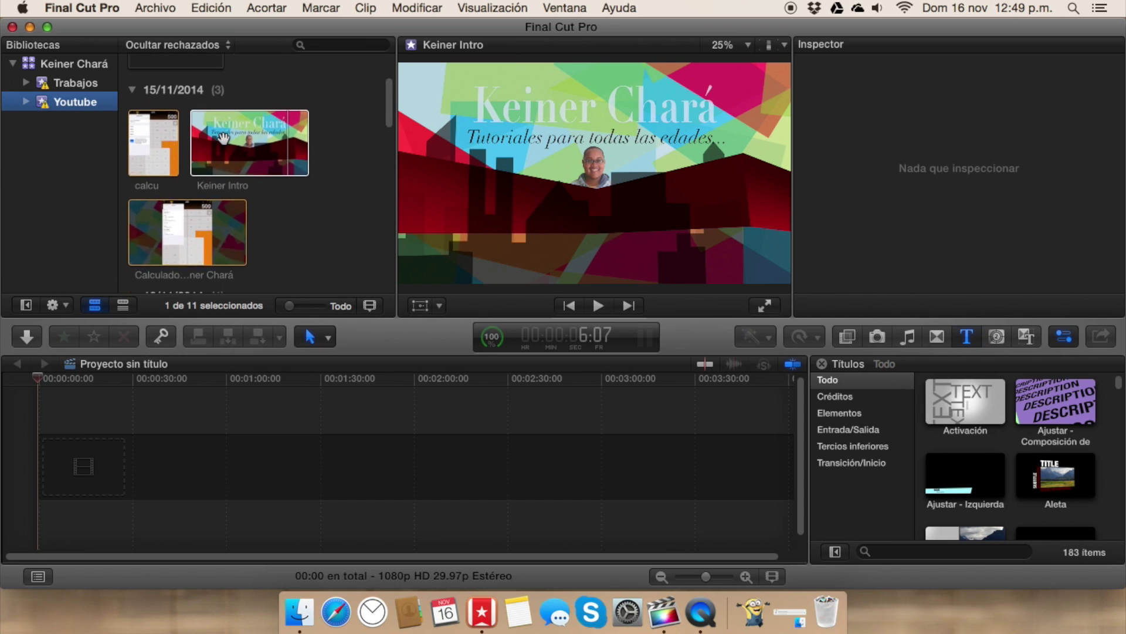
{"action": "scroll", "coordinate": [222, 138], "scroll_direction": "down", "scroll_amount": 3}
{"action": "scroll", "coordinate": [224, 139], "scroll_direction": "down", "scroll_amount": 2}
{"action": "scroll", "coordinate": [223, 141], "scroll_direction": "down", "scroll_amount": 3}
{"action": "scroll", "coordinate": [221, 152], "scroll_direction": "down", "scroll_amount": 3}
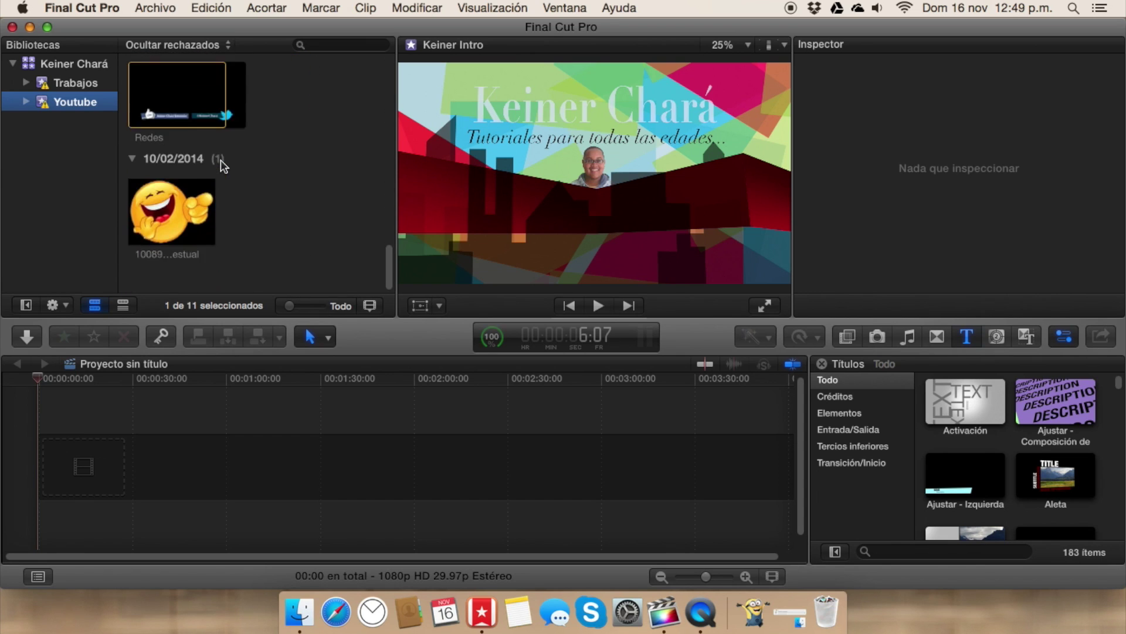
{"action": "scroll", "coordinate": [221, 160], "scroll_direction": "up", "scroll_amount": 15}
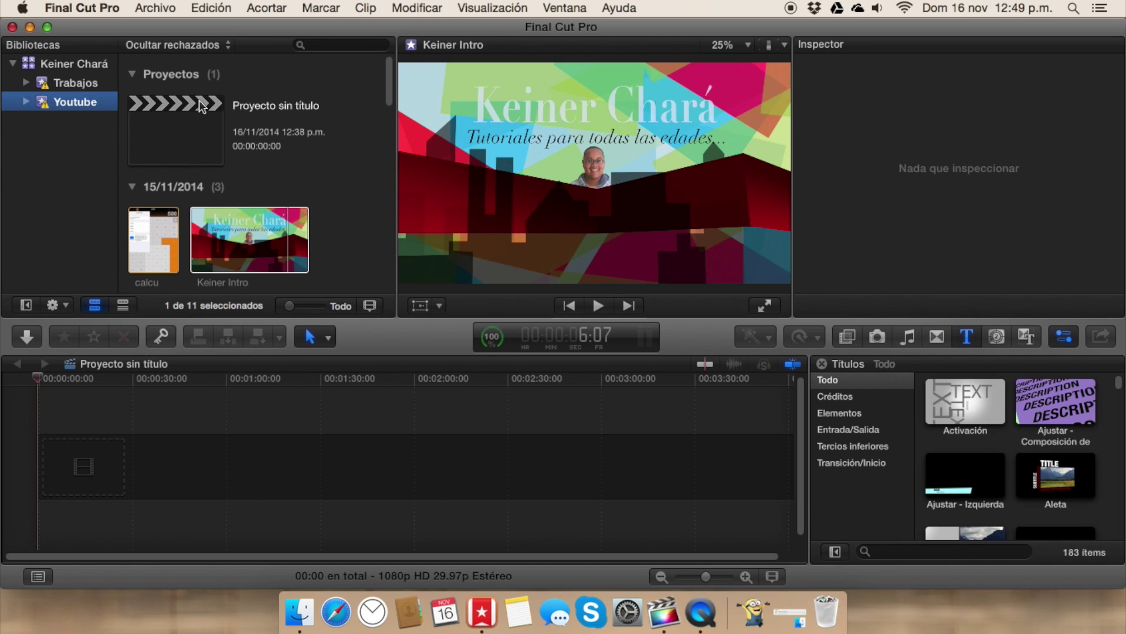
{"action": "scroll", "coordinate": [301, 117], "scroll_direction": "down", "scroll_amount": 4}
{"action": "scroll", "coordinate": [239, 209], "scroll_direction": "down", "scroll_amount": 3}
{"action": "scroll", "coordinate": [239, 206], "scroll_direction": "down", "scroll_amount": 3}
{"action": "scroll", "coordinate": [238, 205], "scroll_direction": "up", "scroll_amount": 4}
{"action": "scroll", "coordinate": [238, 209], "scroll_direction": "up", "scroll_amount": 4}
{"action": "scroll", "coordinate": [235, 194], "scroll_direction": "up", "scroll_amount": 4}
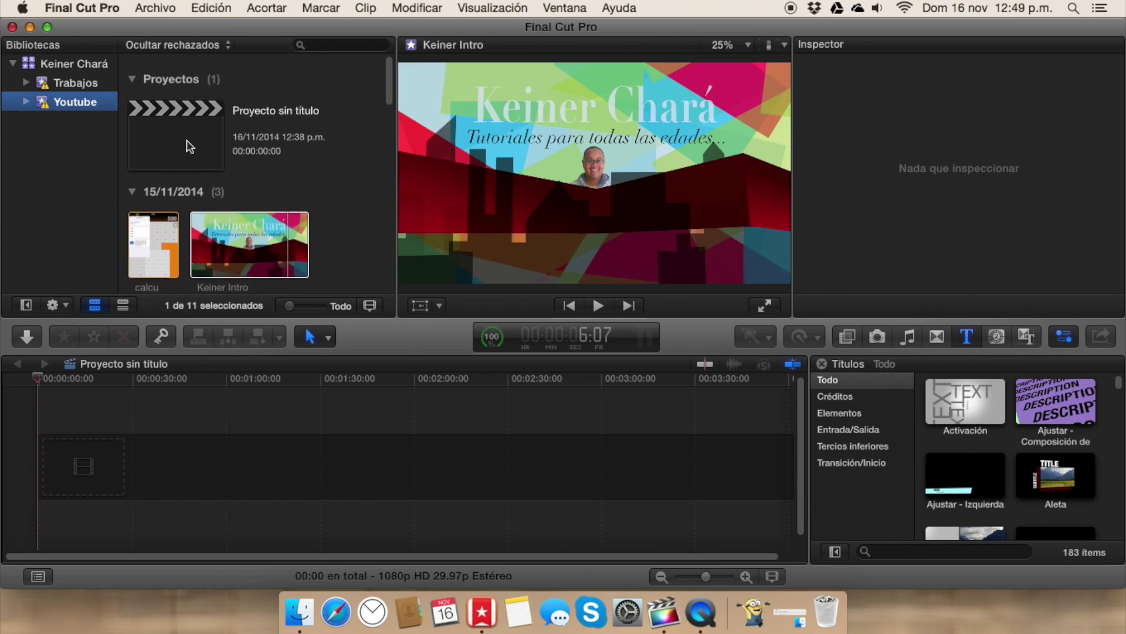
{"action": "left_click", "coordinate": [185, 140]}
{"action": "left_click", "coordinate": [84, 83]}
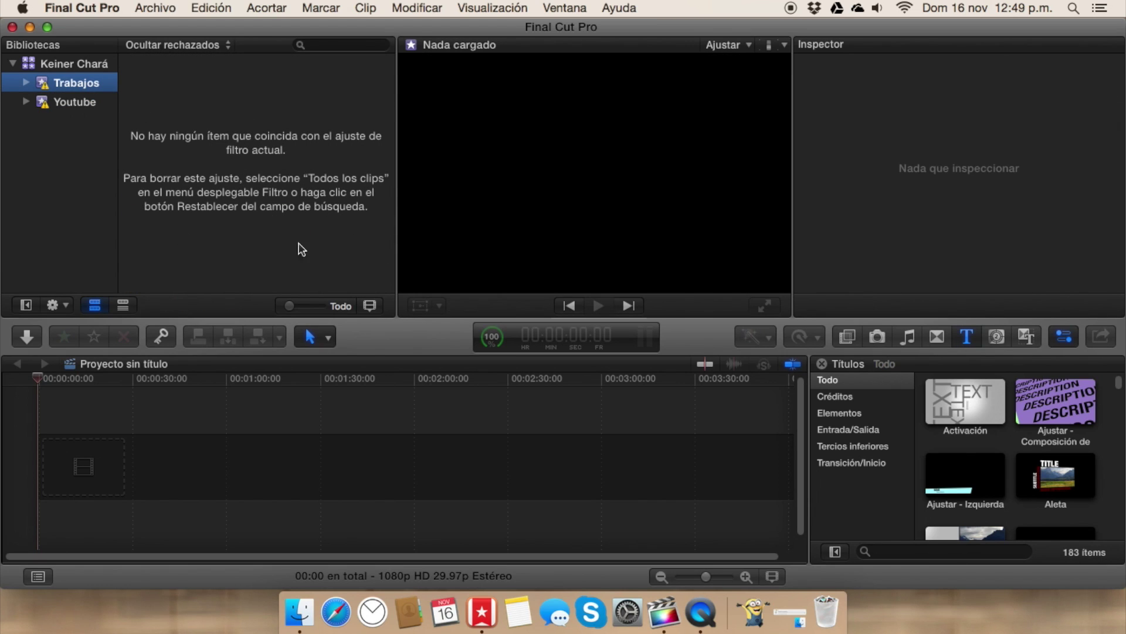
{"action": "left_click", "coordinate": [88, 103]}
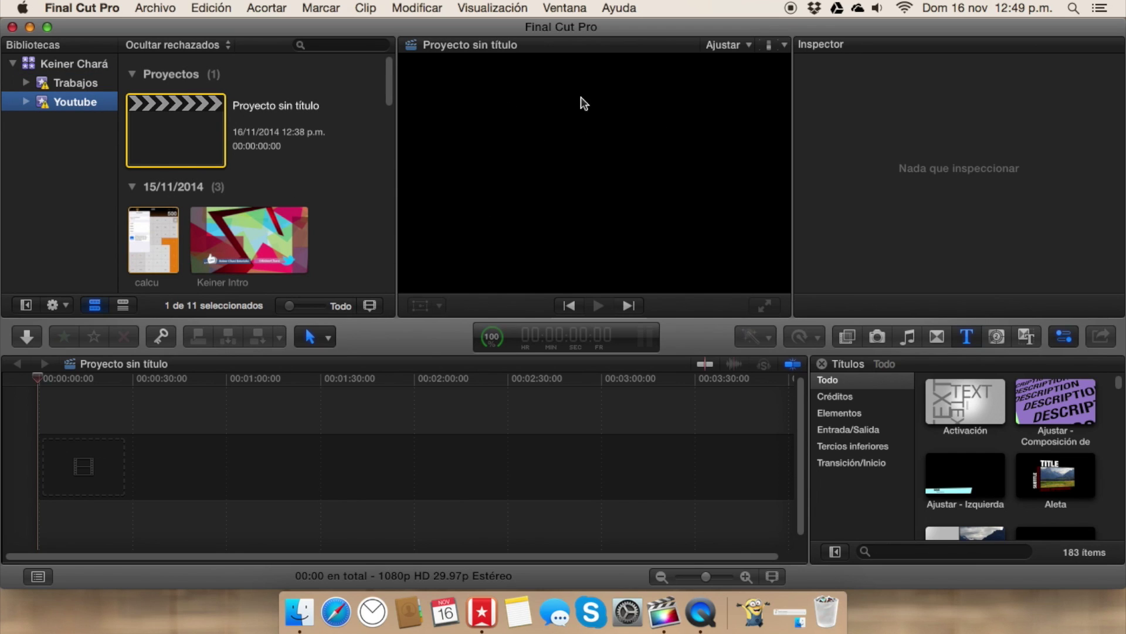
Load the Keiner Intro clip from the Youtube event into the viewer and inspector.
{"action": "left_click", "coordinate": [261, 234]}
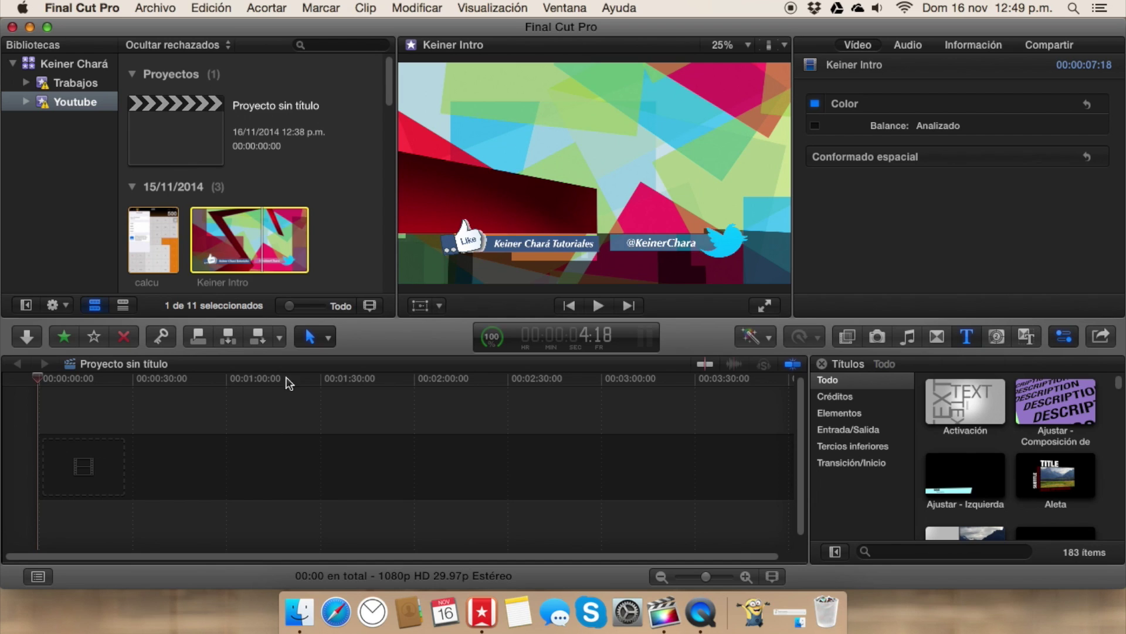
{"action": "scroll", "coordinate": [272, 254], "scroll_direction": "down", "scroll_amount": 5}
{"action": "scroll", "coordinate": [272, 254], "scroll_direction": "up", "scroll_amount": 5}
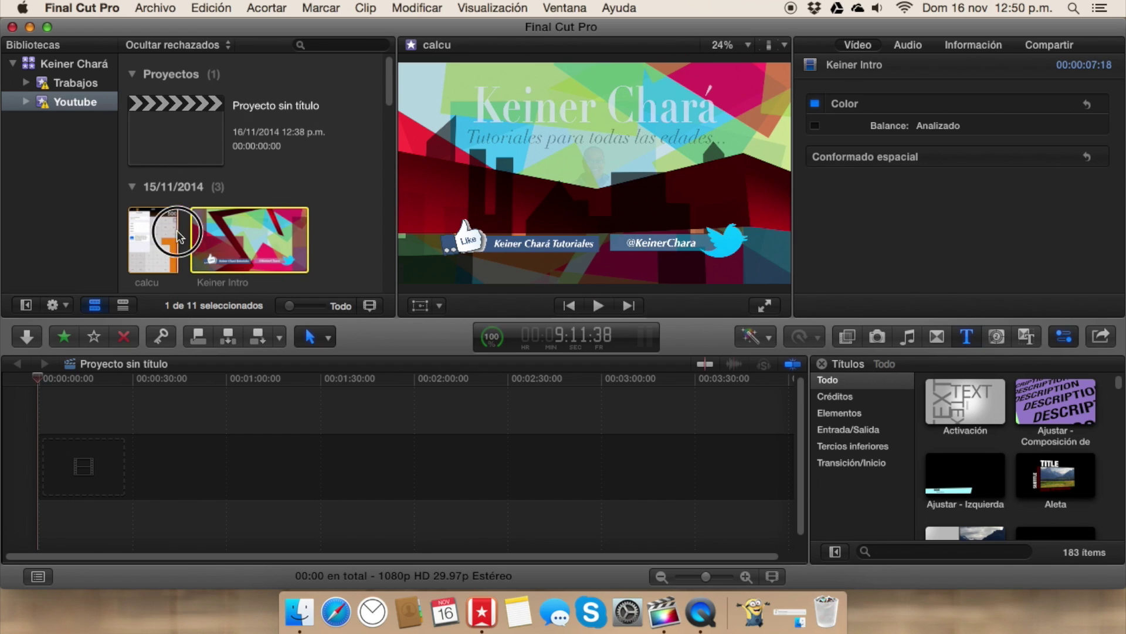
Load the calcu clip, then the Calculadora PCalc Lite clip, and close the Titles browser.
{"action": "left_click", "coordinate": [156, 229]}
{"action": "scroll", "coordinate": [293, 205], "scroll_direction": "down", "scroll_amount": 3}
{"action": "left_click", "coordinate": [205, 240]}
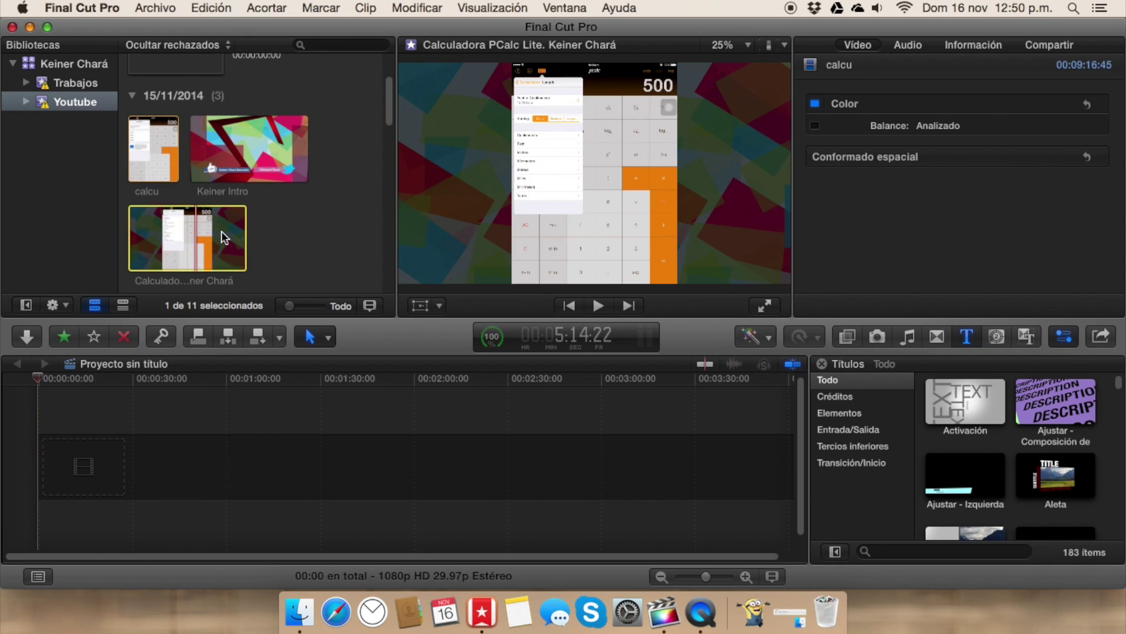
{"action": "scroll", "coordinate": [314, 211], "scroll_direction": "down", "scroll_amount": 2}
{"action": "scroll", "coordinate": [315, 213], "scroll_direction": "down", "scroll_amount": 3}
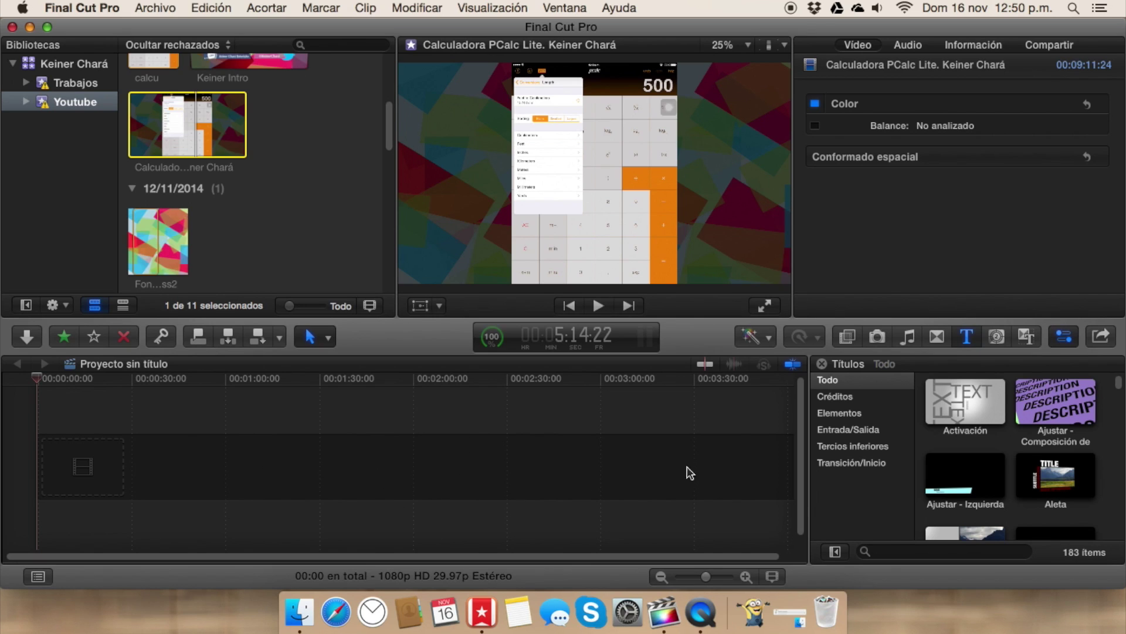
{"action": "left_click", "coordinate": [861, 548]}
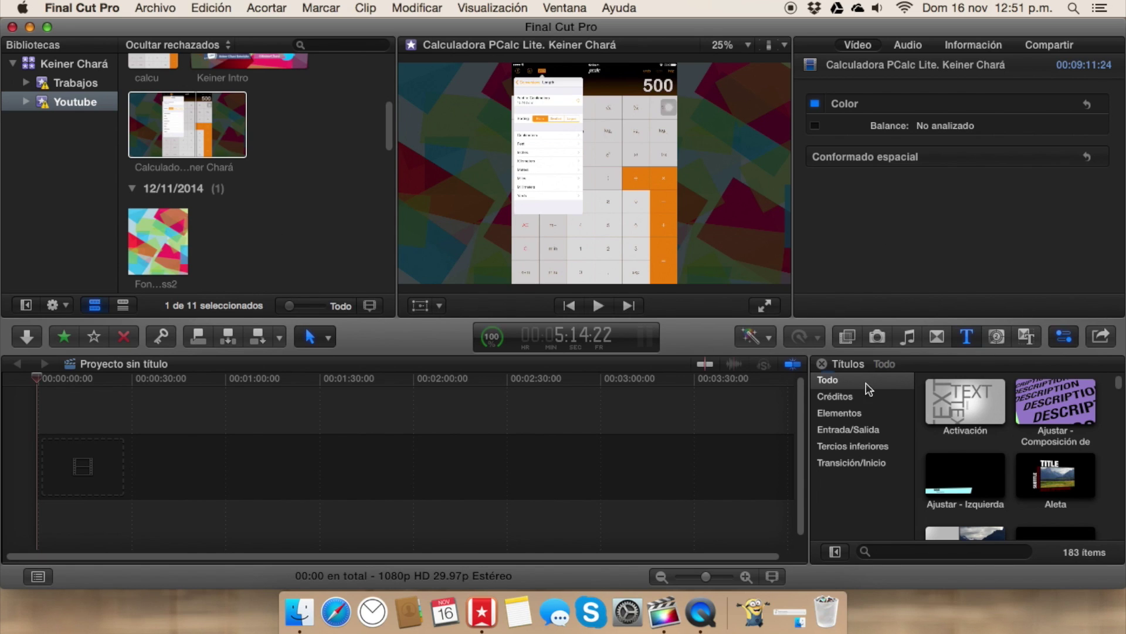
{"action": "left_click", "coordinate": [821, 364]}
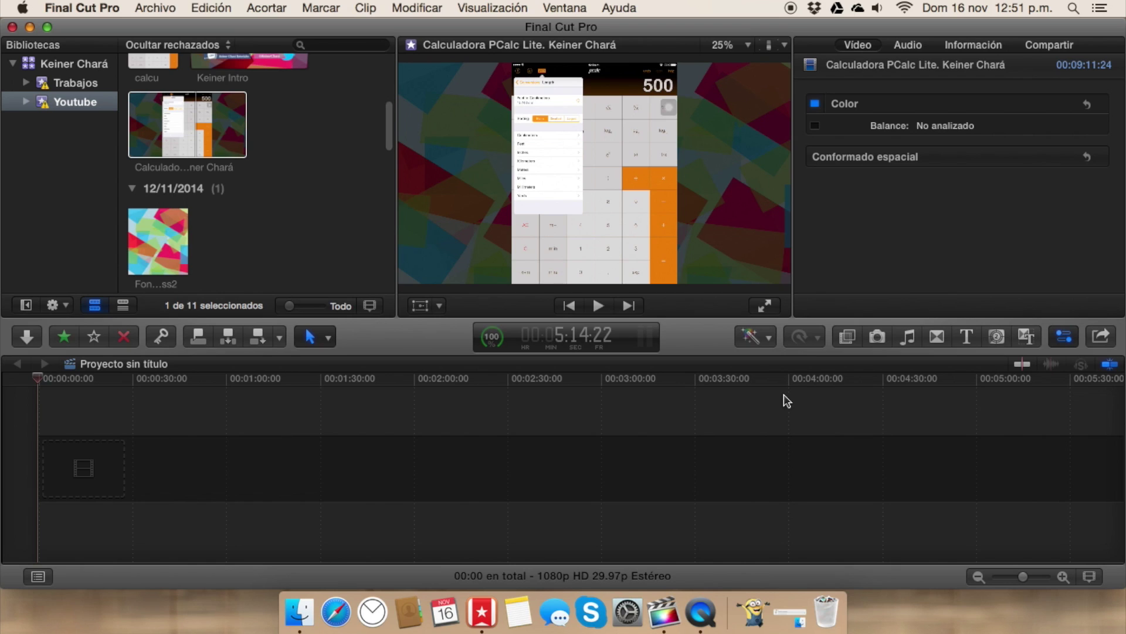
Browse Effects, Photos, Music, Transitions, Titles and Generators, finishing on Themes with 156 items.
{"action": "left_click", "coordinate": [845, 344]}
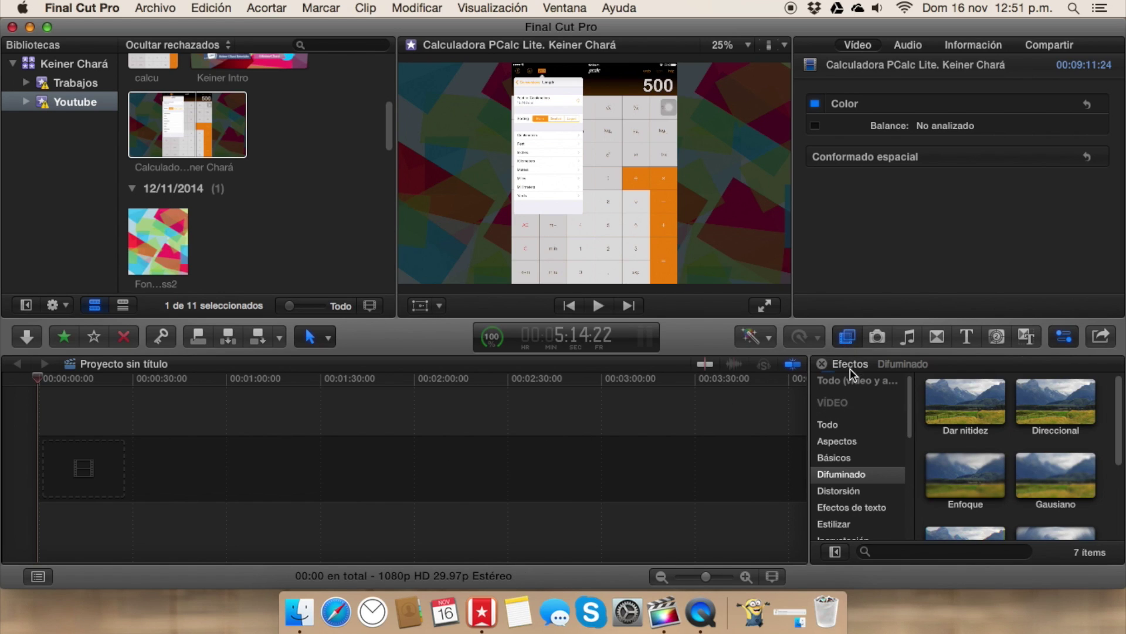
{"action": "left_click", "coordinate": [877, 337]}
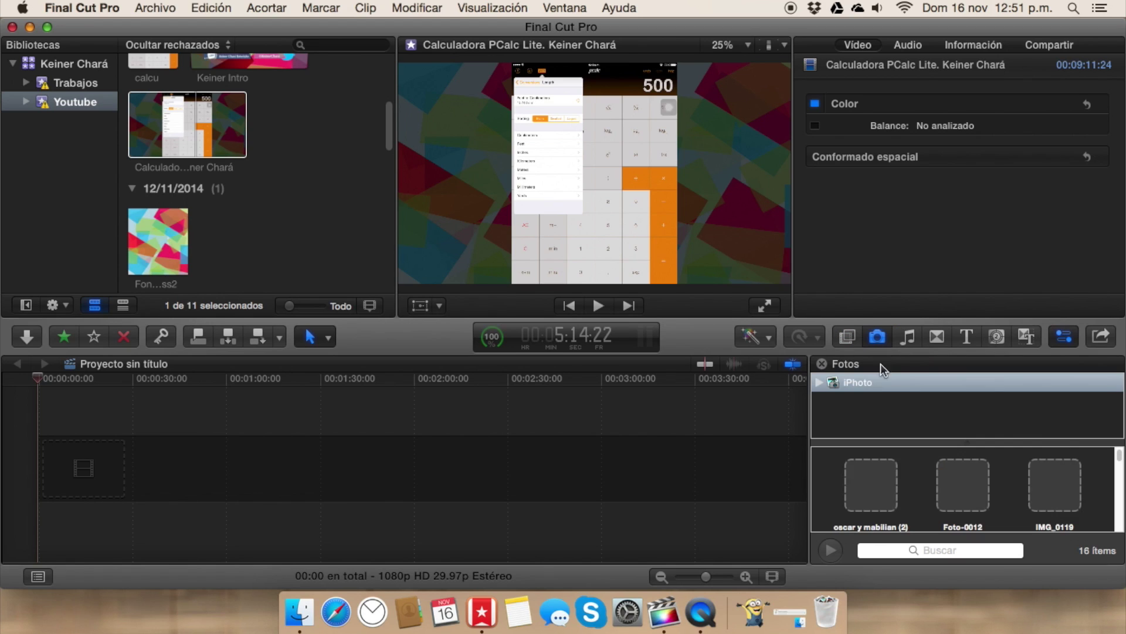
{"action": "left_click", "coordinate": [904, 337]}
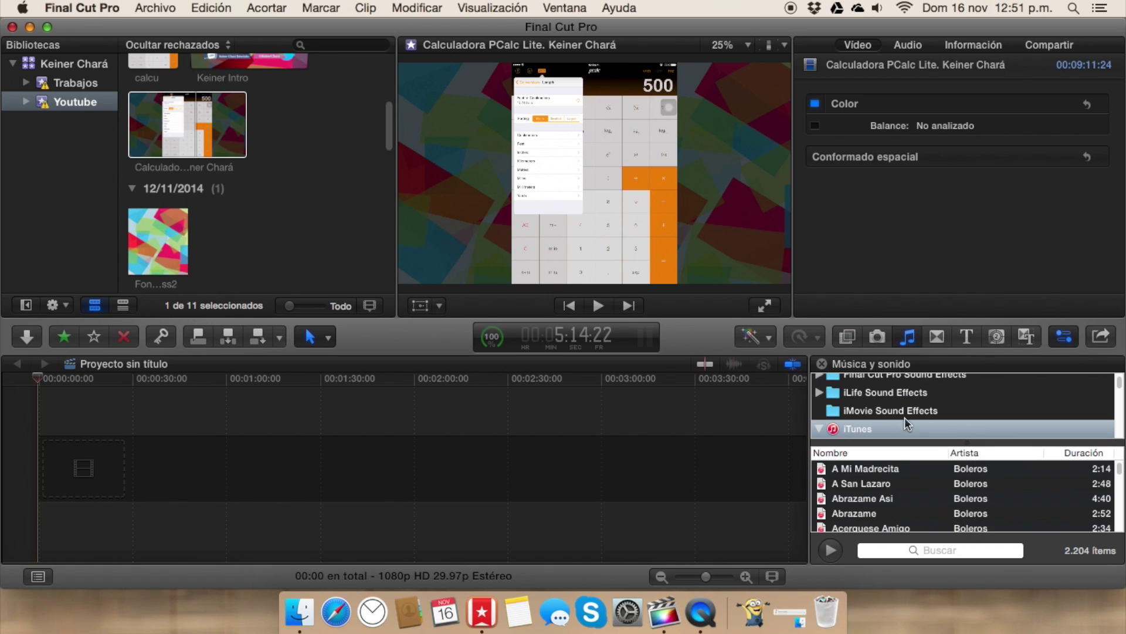
{"action": "left_click", "coordinate": [937, 336]}
{"action": "left_click", "coordinate": [975, 336]}
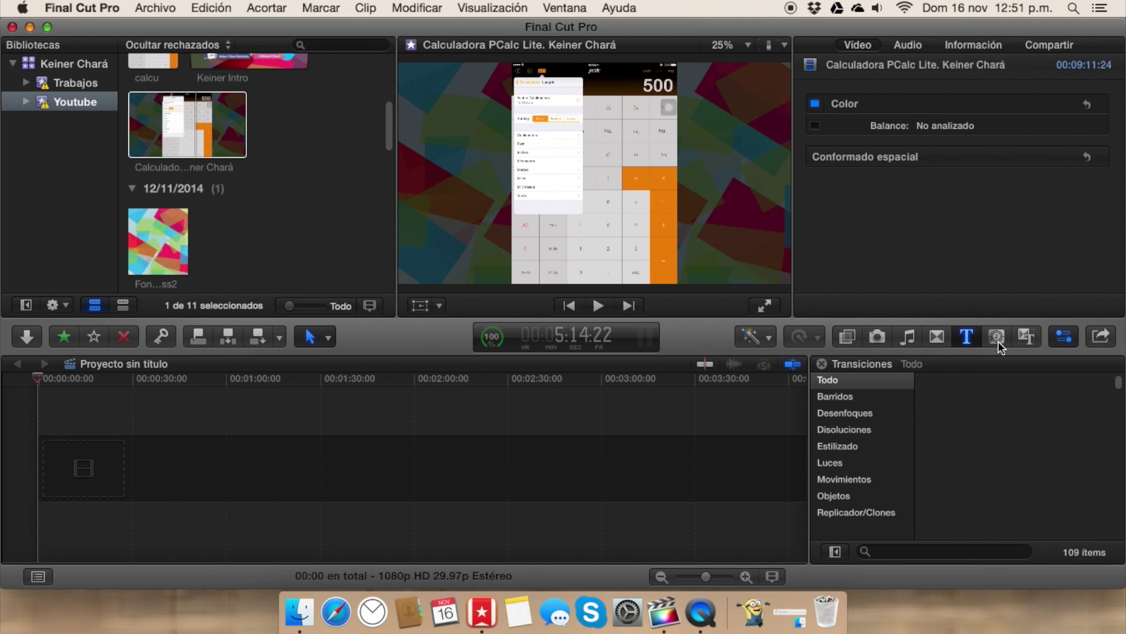
{"action": "left_click", "coordinate": [997, 342]}
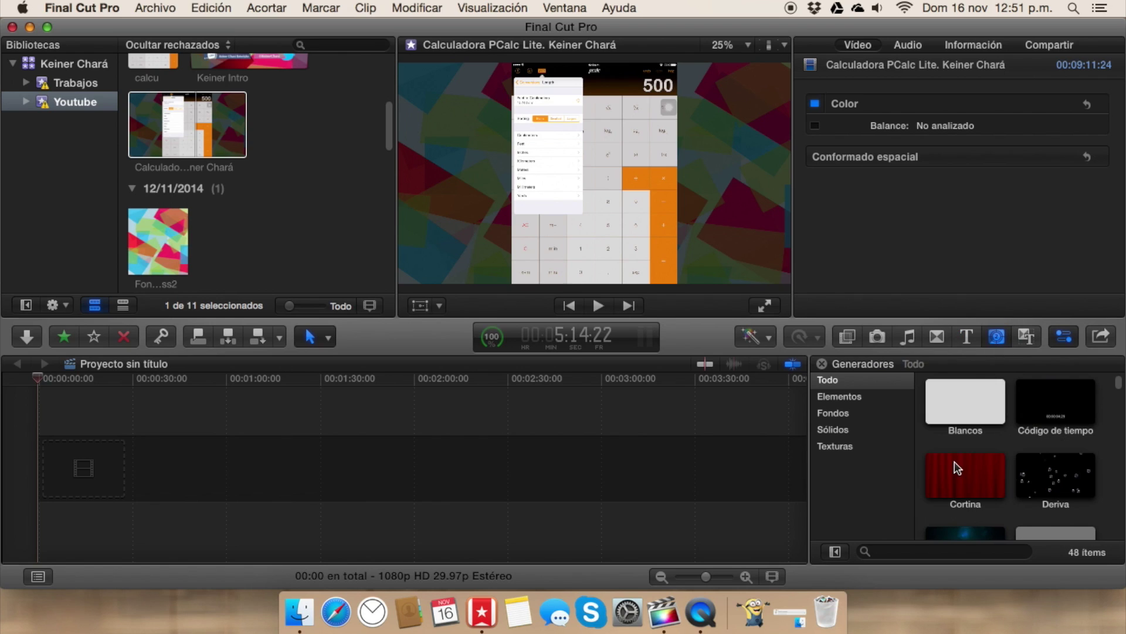
{"action": "left_click", "coordinate": [1027, 337]}
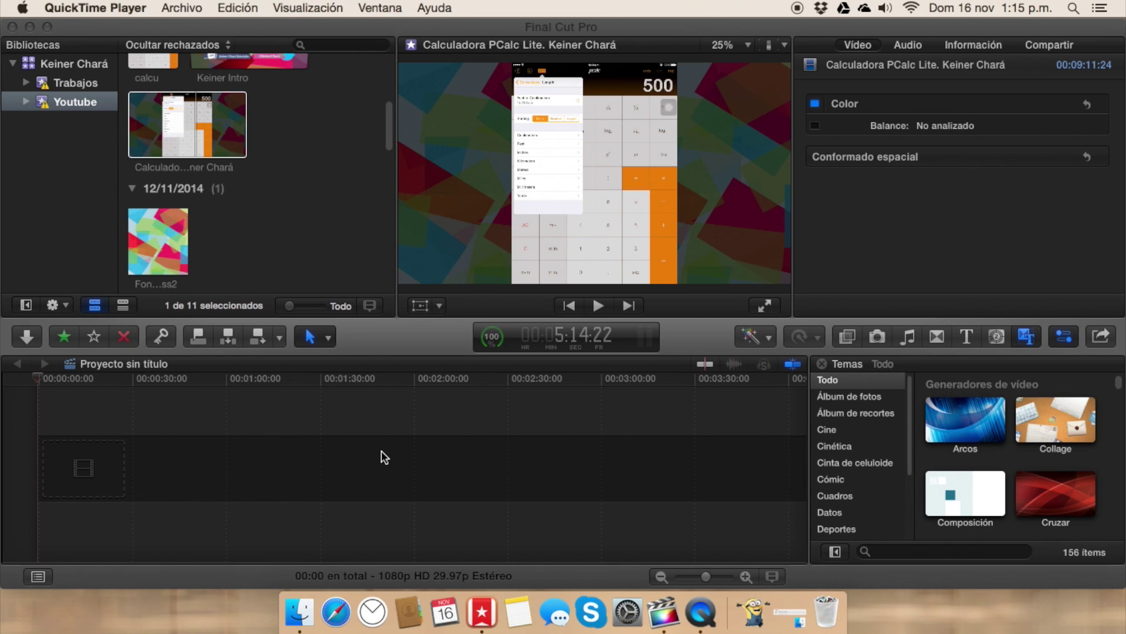
{"action": "left_click", "coordinate": [635, 479]}
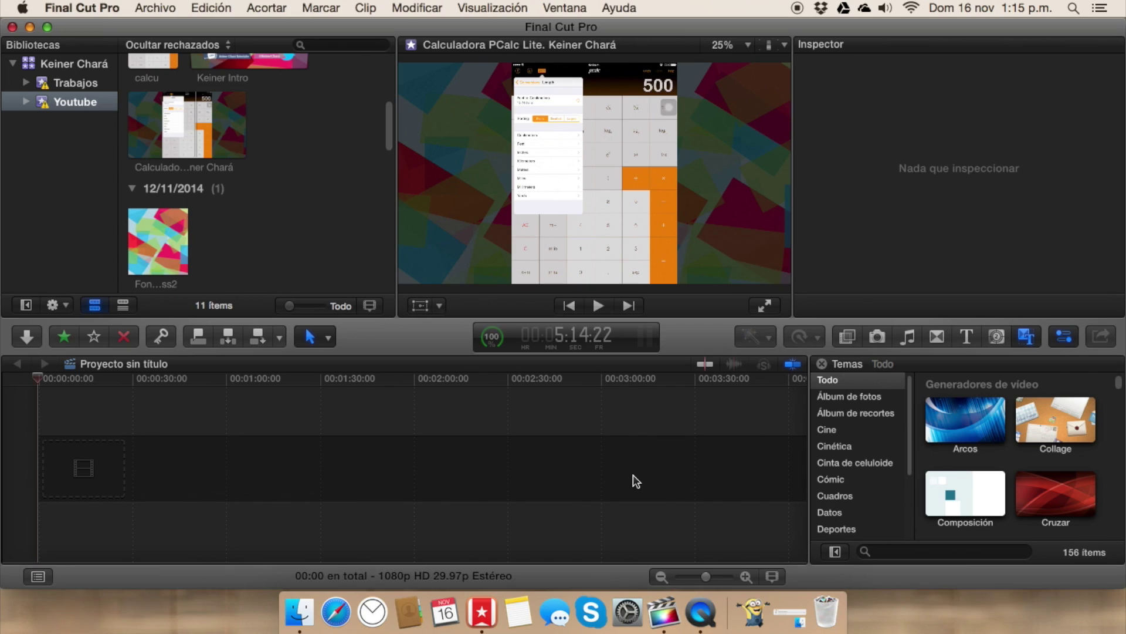